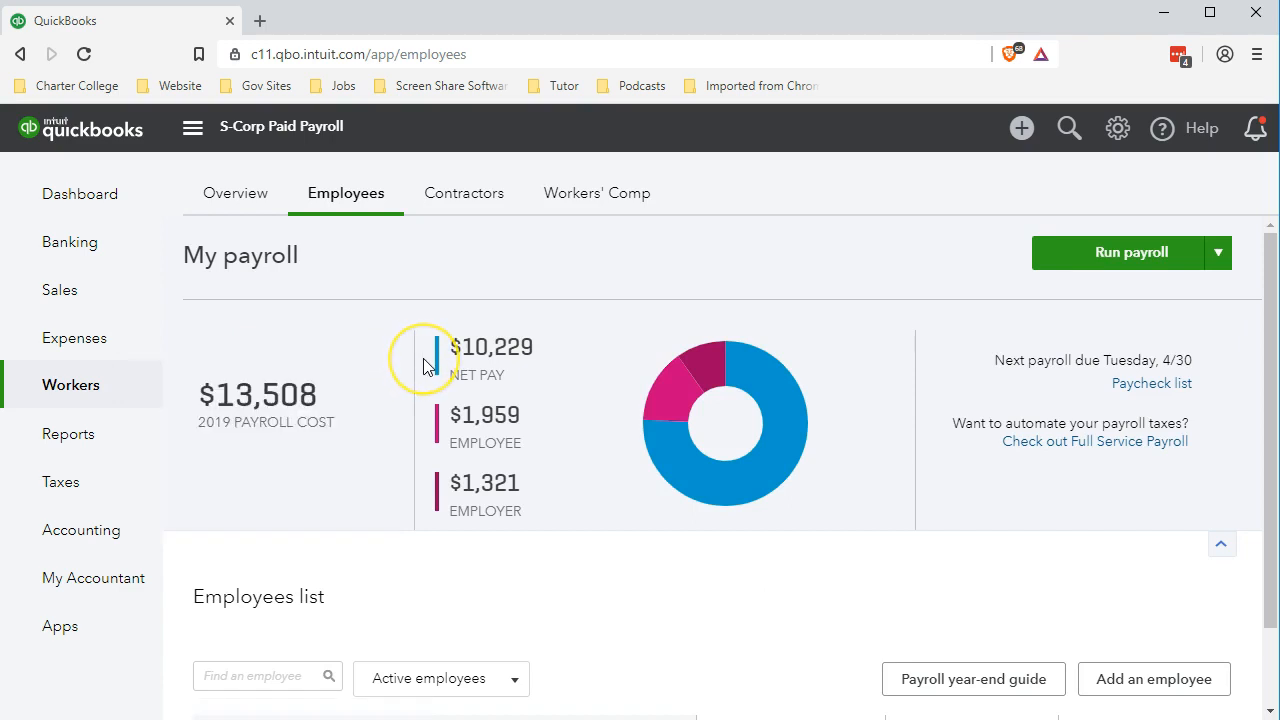
Start a payroll run for the pay period 04/01/2019 to 04/30/2019
scroll(423, 360, down, 1)
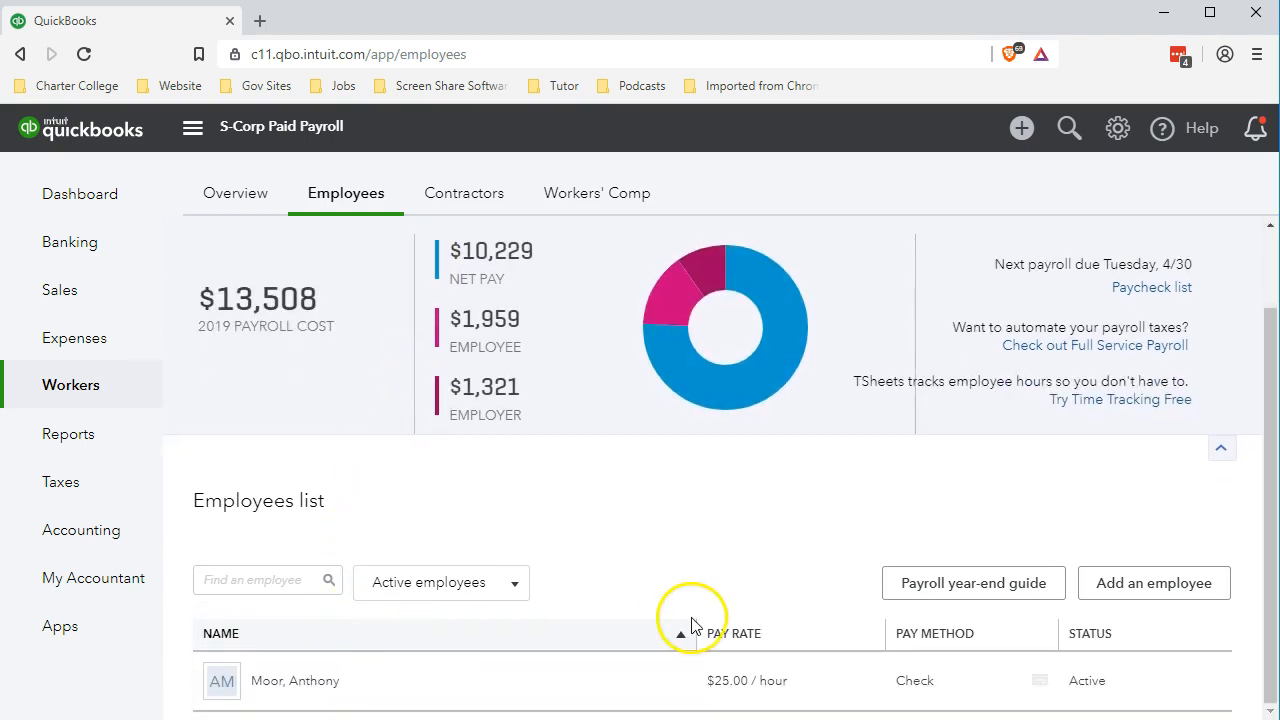
scroll(691, 623, up, 1)
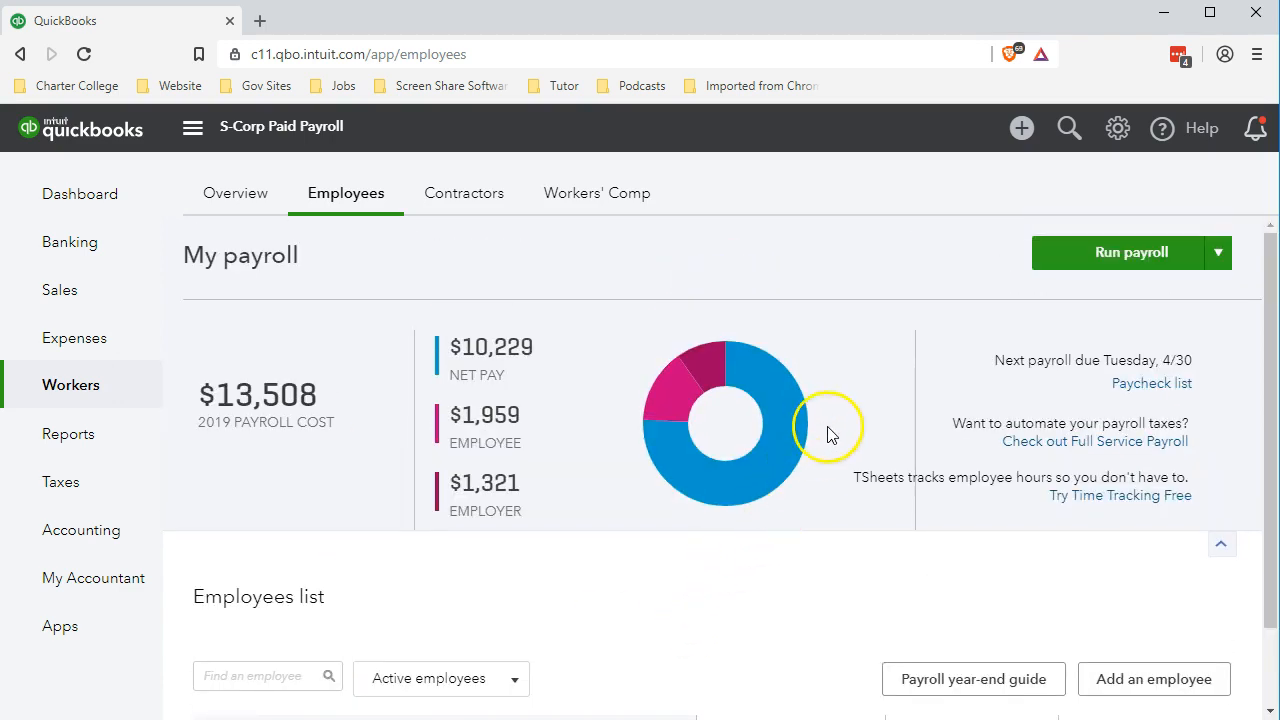
click(1046, 266)
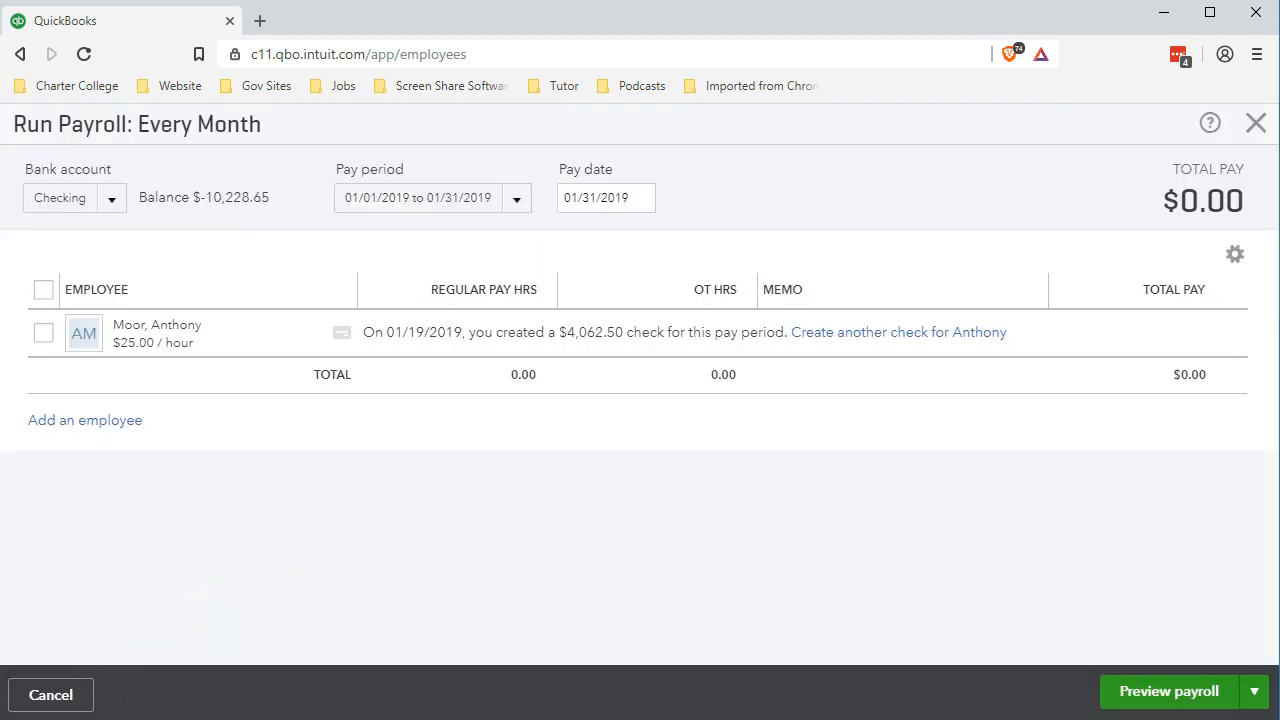
click(512, 198)
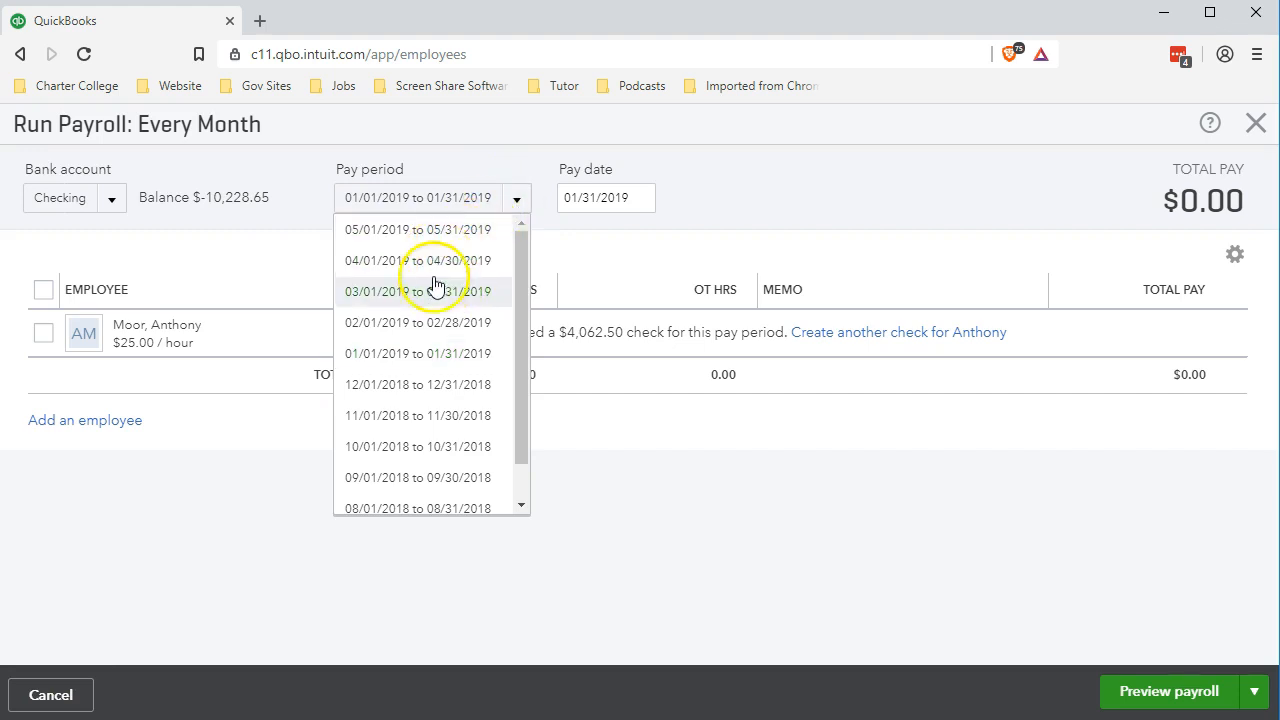
click(405, 268)
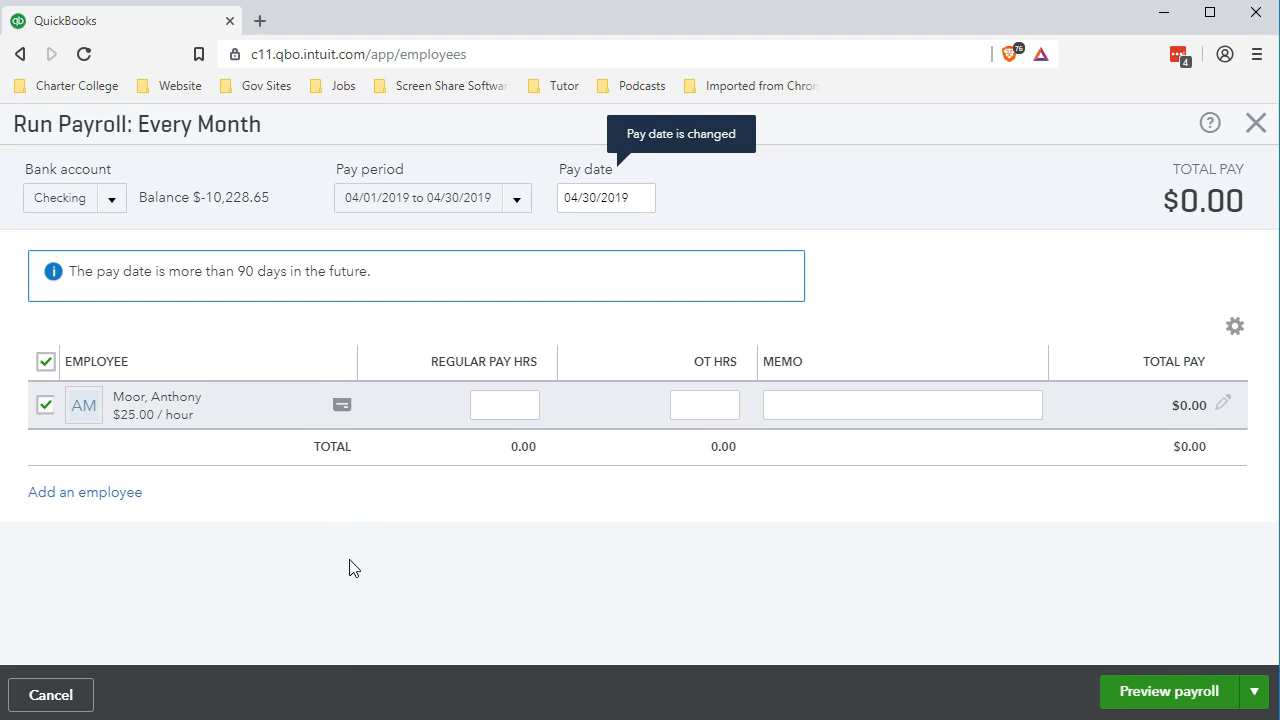
Enter 161.00 regular pay hours and 1.00 overtime hour for the employee
click(503, 401)
click(506, 446)
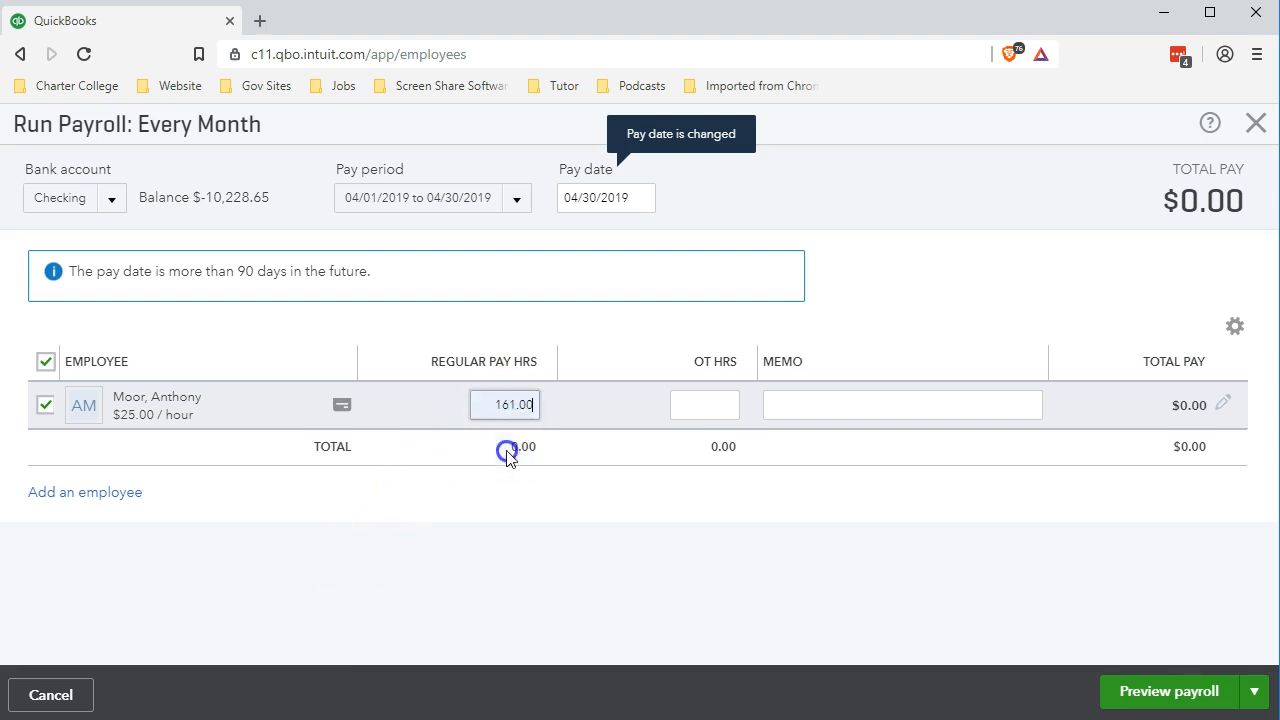
click(708, 399)
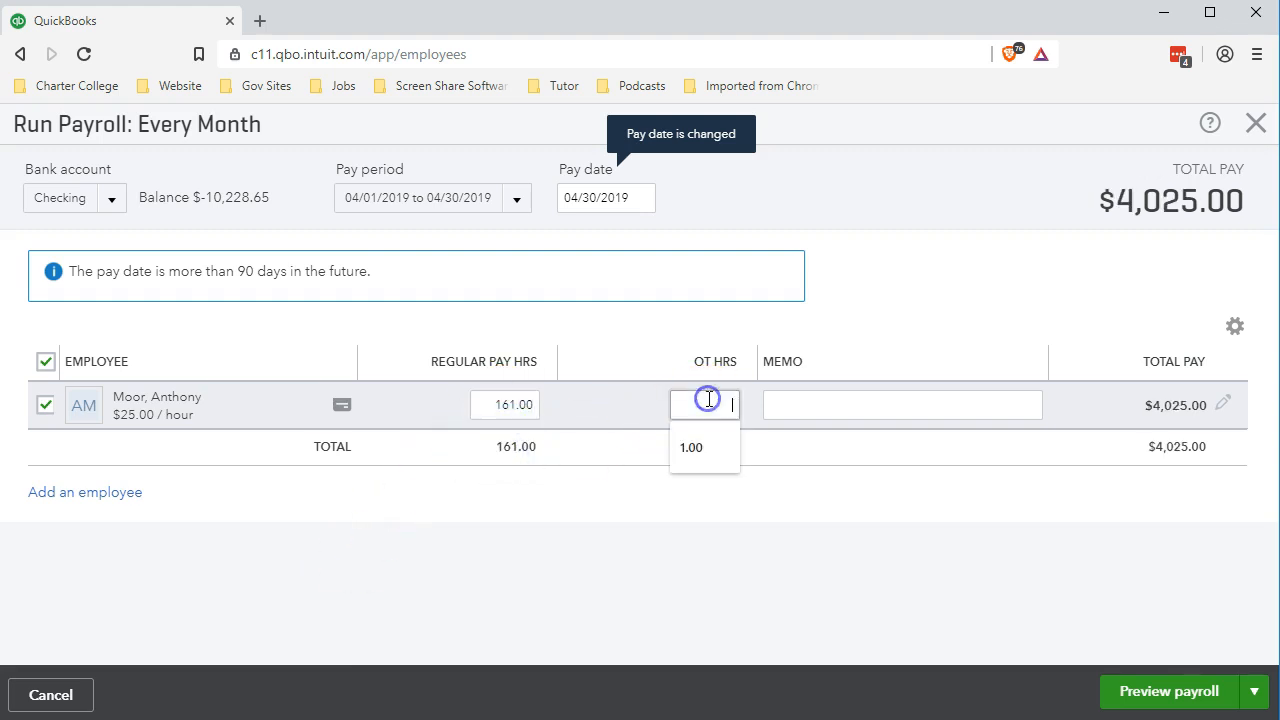
click(699, 450)
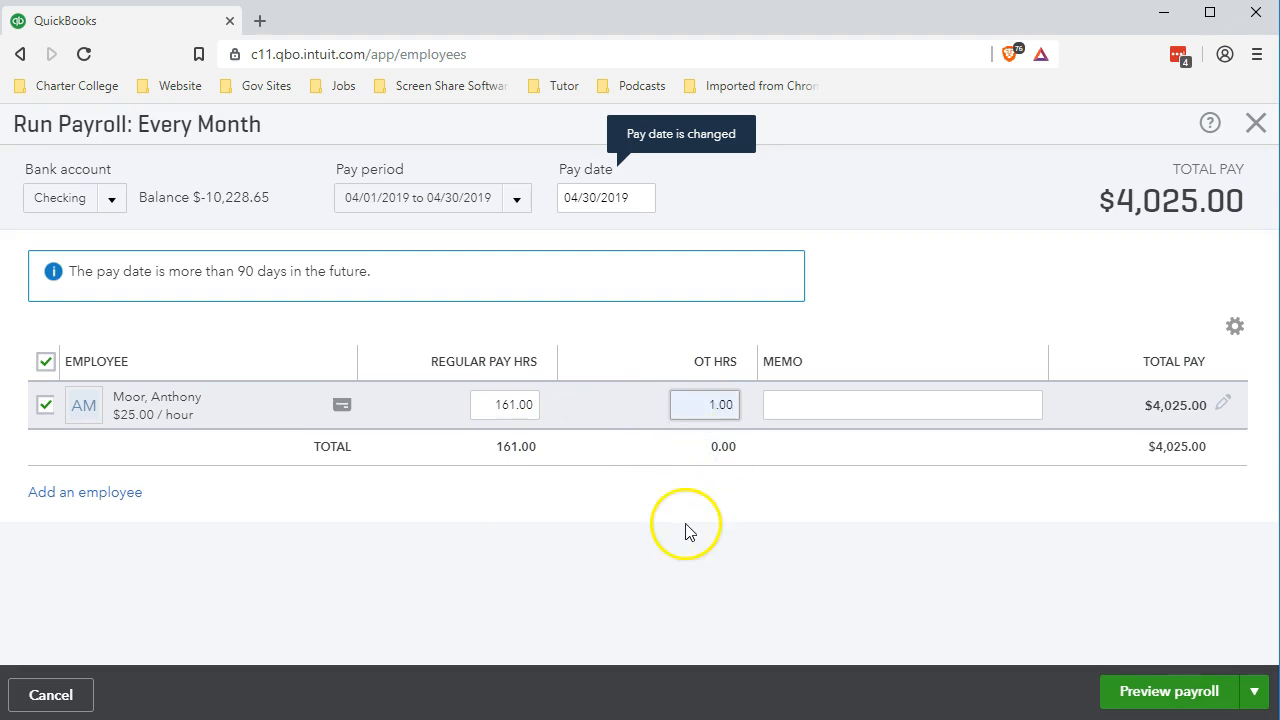
click(1155, 435)
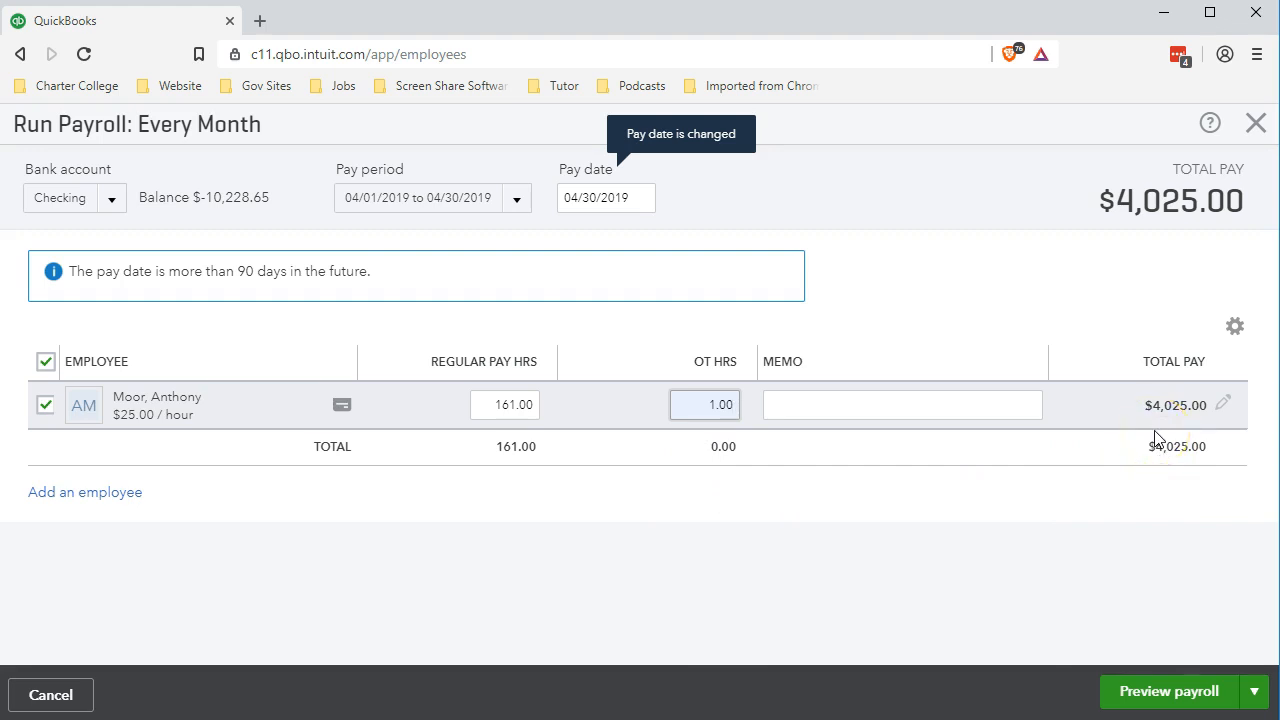
Open the employee's paycheck details and review the regular and overtime pay lines
click(1228, 410)
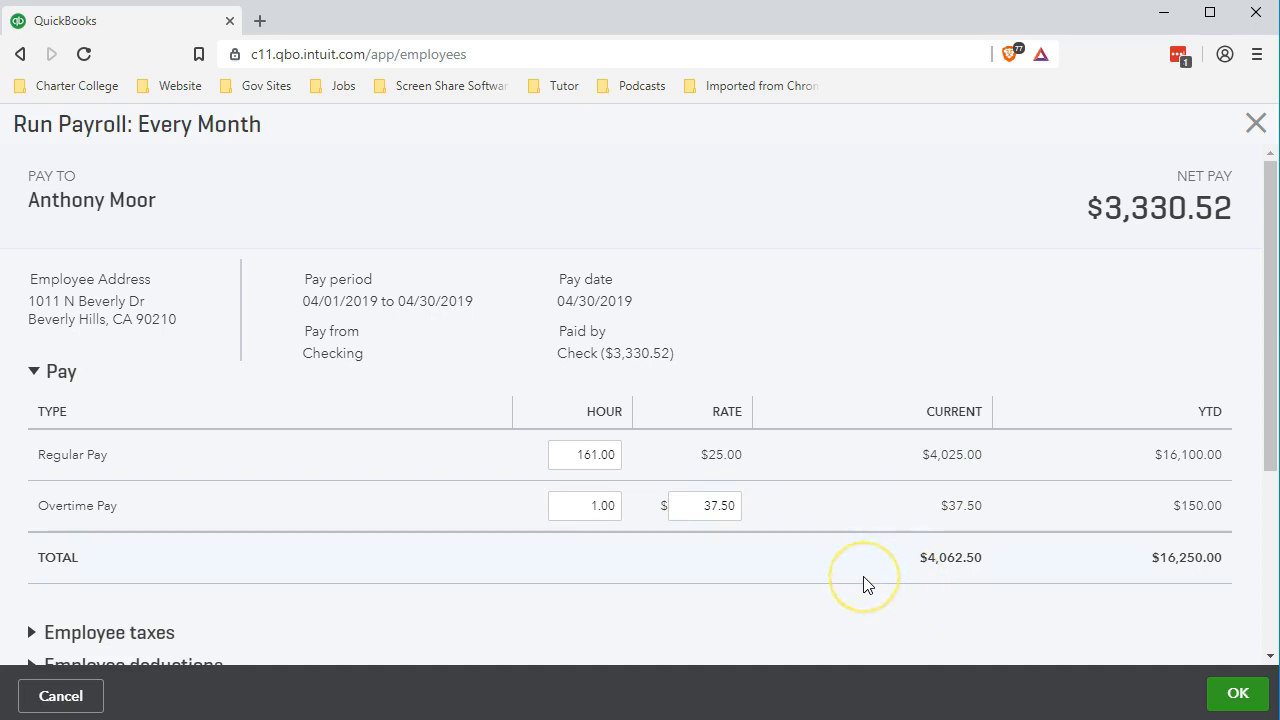
scroll(866, 585, down, 1)
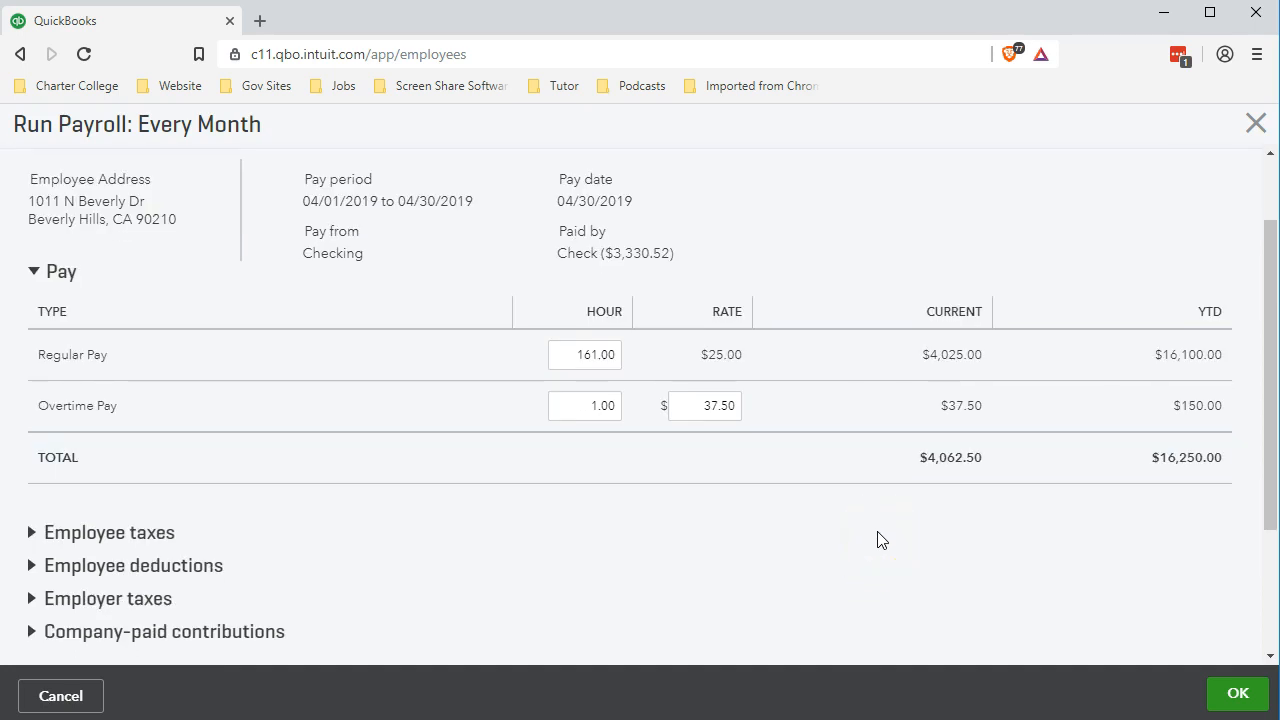
scroll(878, 540, down, 1)
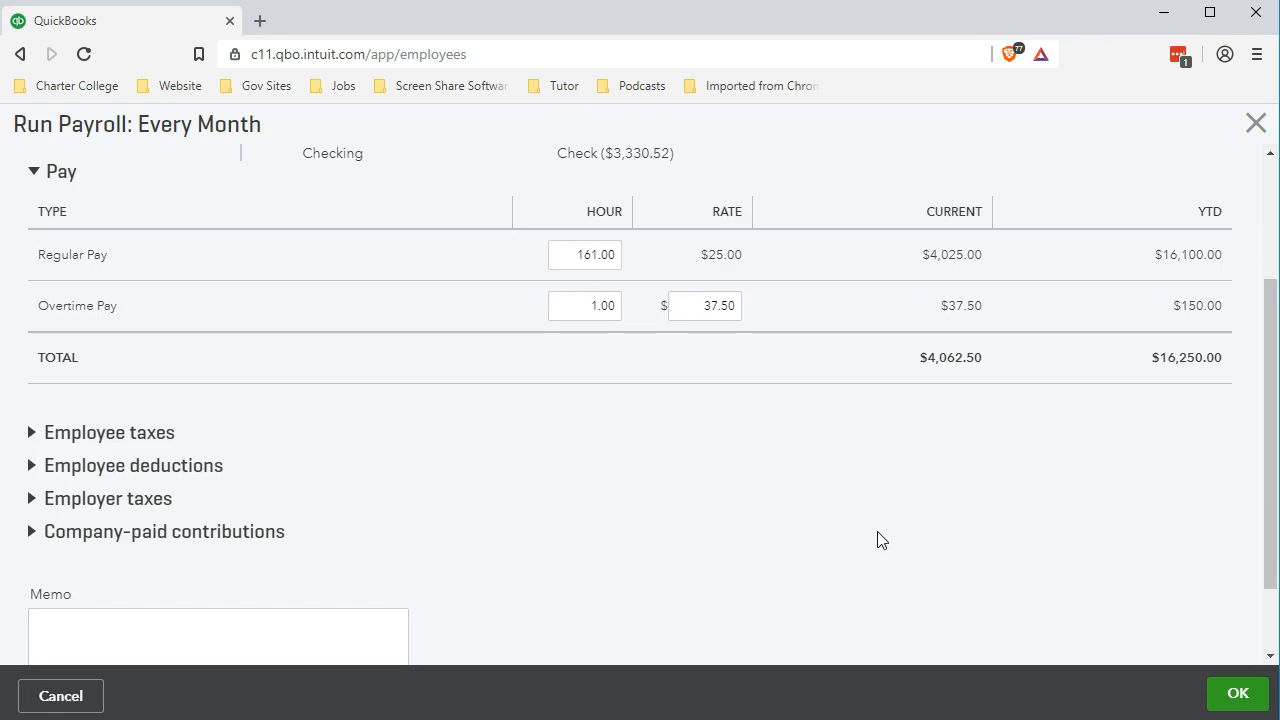
click(868, 537)
Expand the employee taxes on the paycheck and review each federal and California withholding
click(32, 433)
scroll(34, 440, down, 2)
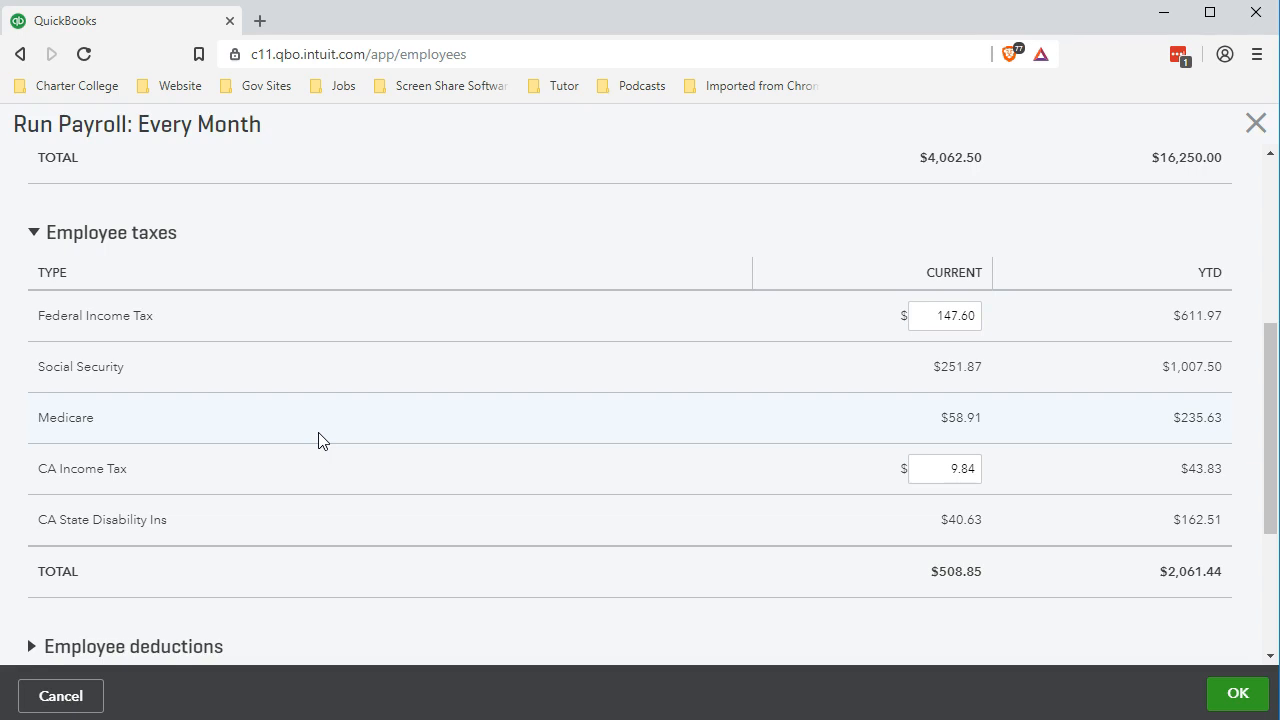
scroll(318, 440, down, 1)
click(328, 404)
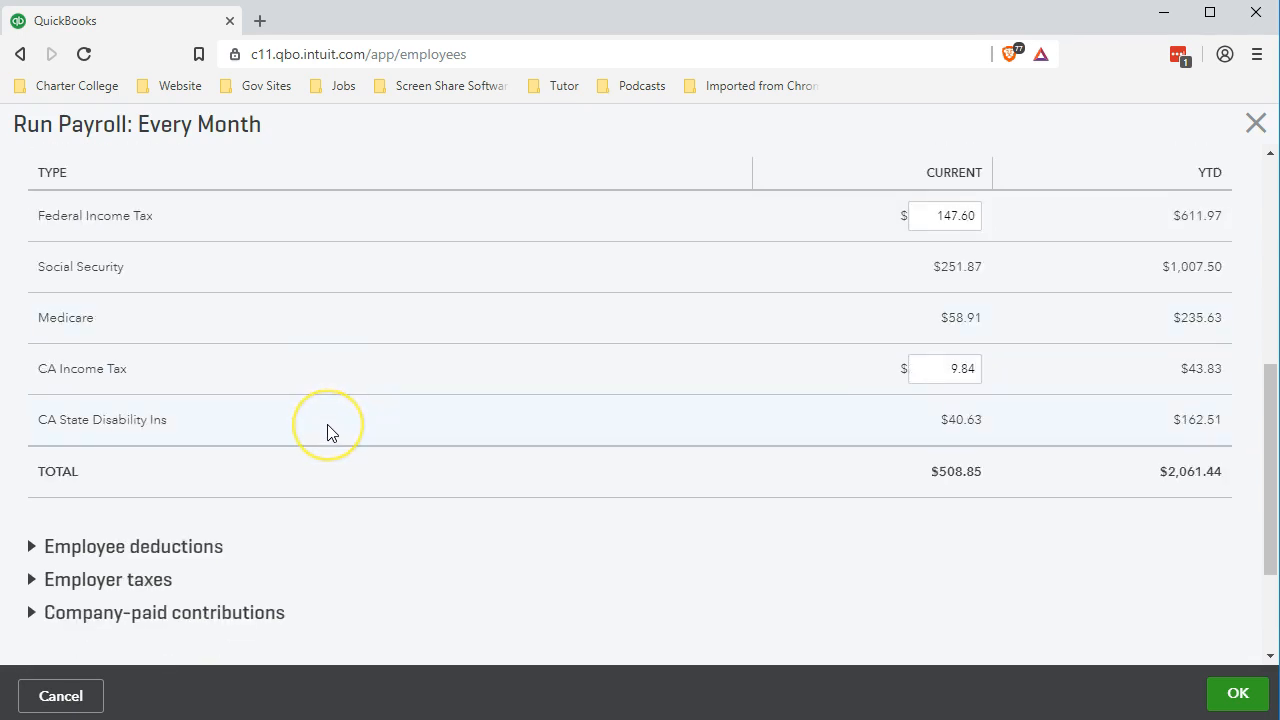
scroll(328, 430, down, 2)
click(363, 488)
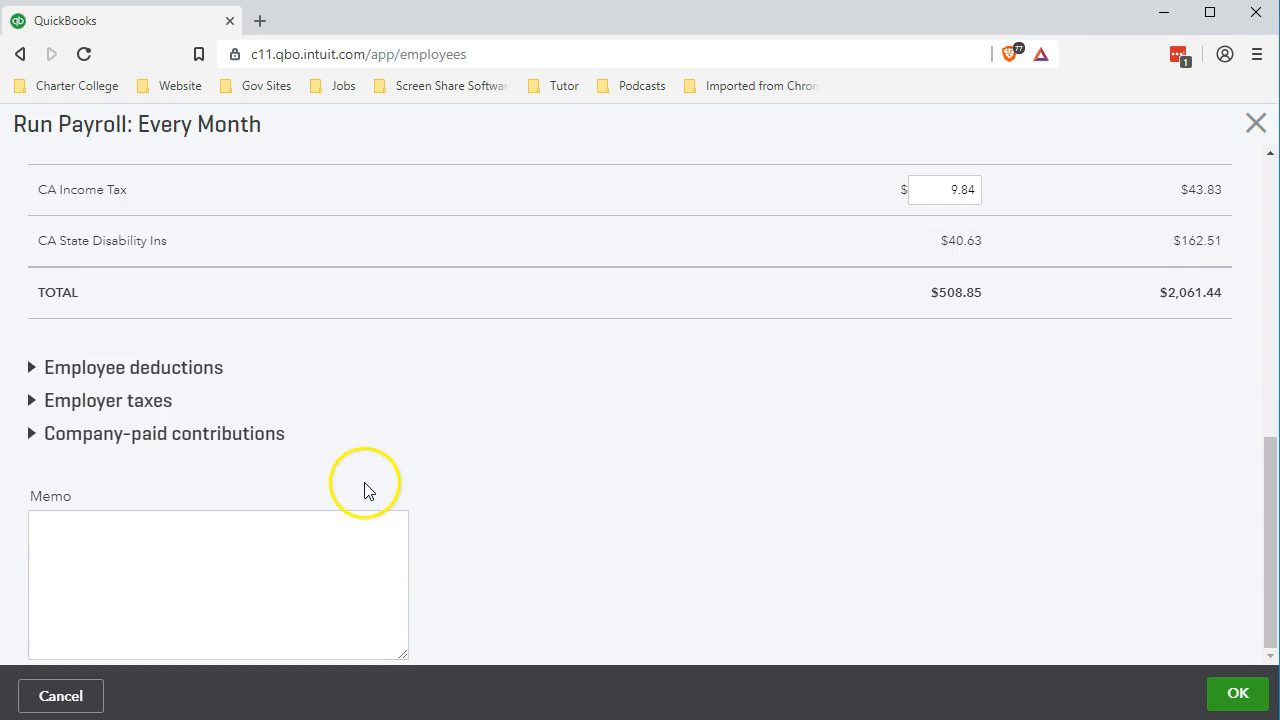
Expand the employee deductions and review the Bank 401(k) and Dental Provider amounts
click(28, 372)
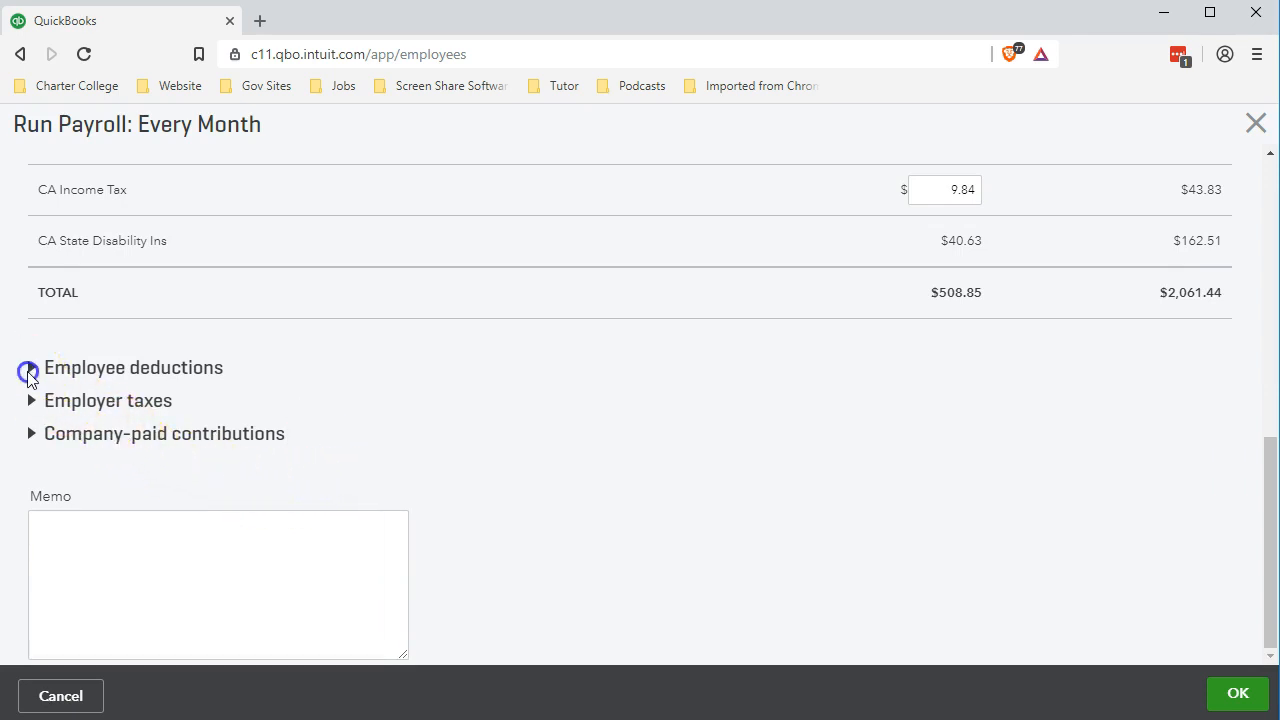
click(33, 370)
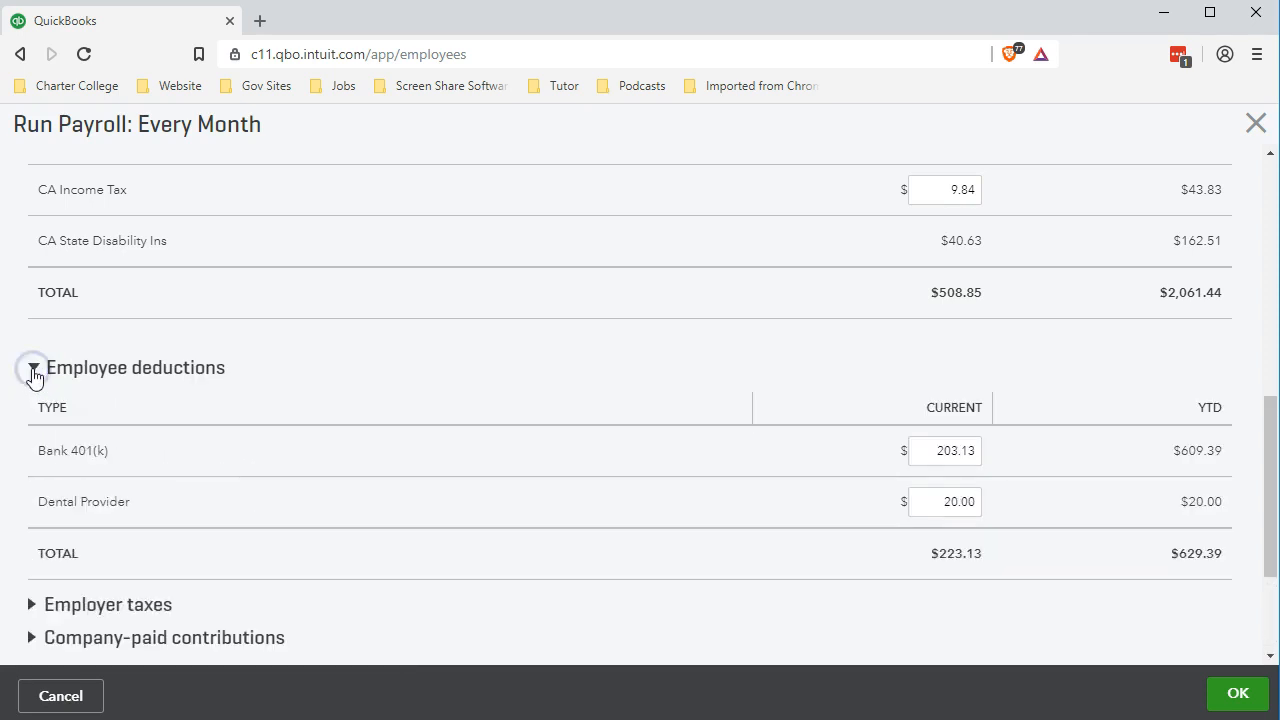
scroll(158, 478, down, 1)
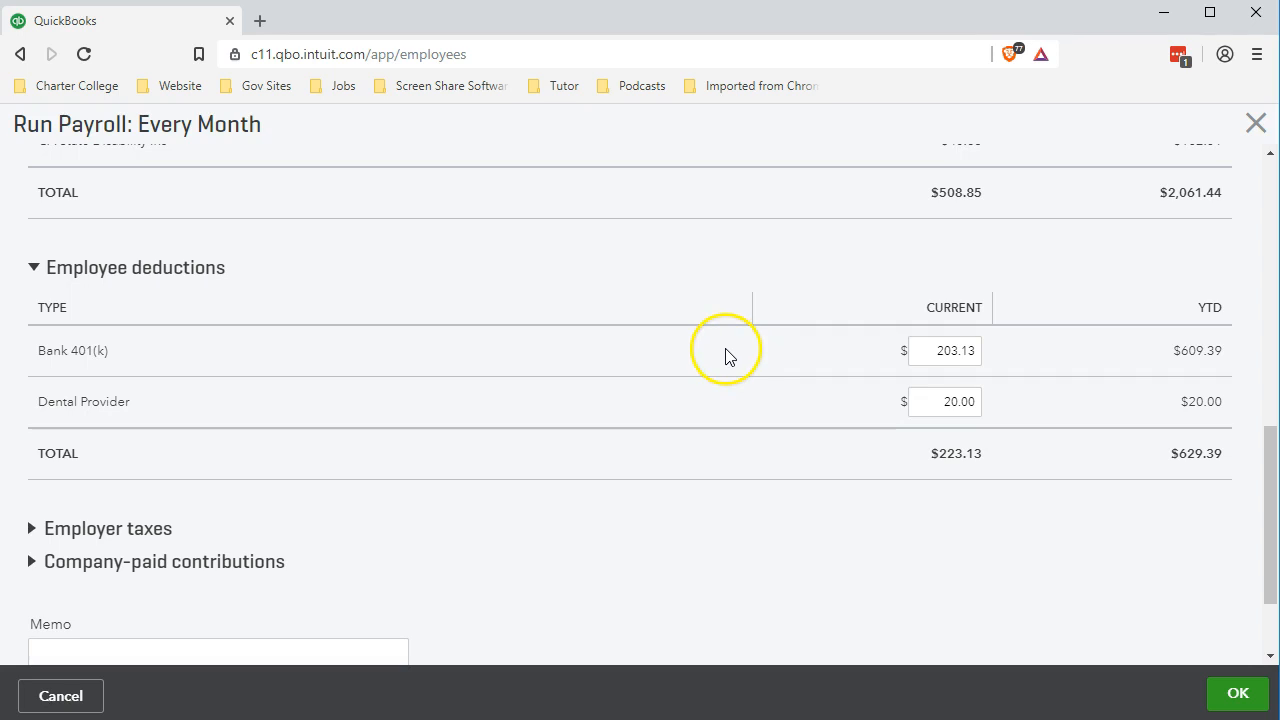
click(814, 412)
click(798, 440)
scroll(689, 466, down, 1)
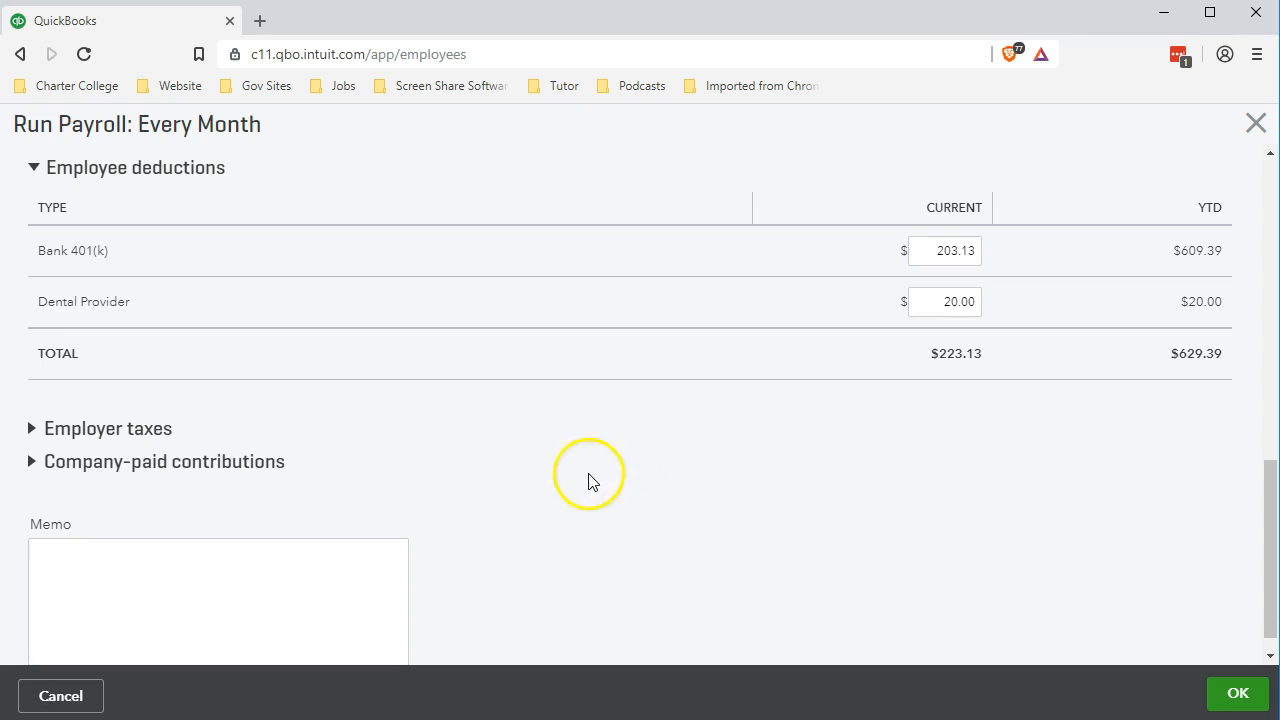
Expand the employer taxes and review the FUTA, Social Security, Medicare and California amounts
click(31, 435)
scroll(37, 436, down, 1)
scroll(35, 435, down, 1)
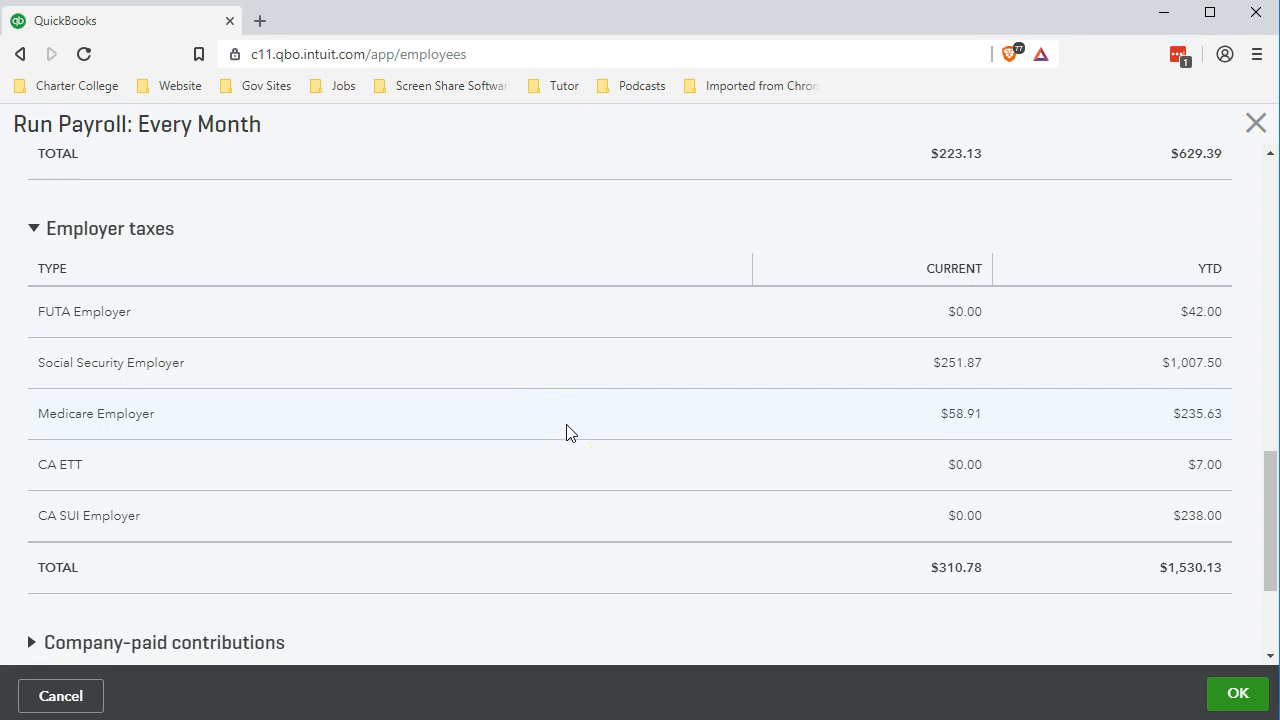
scroll(566, 432, down, 1)
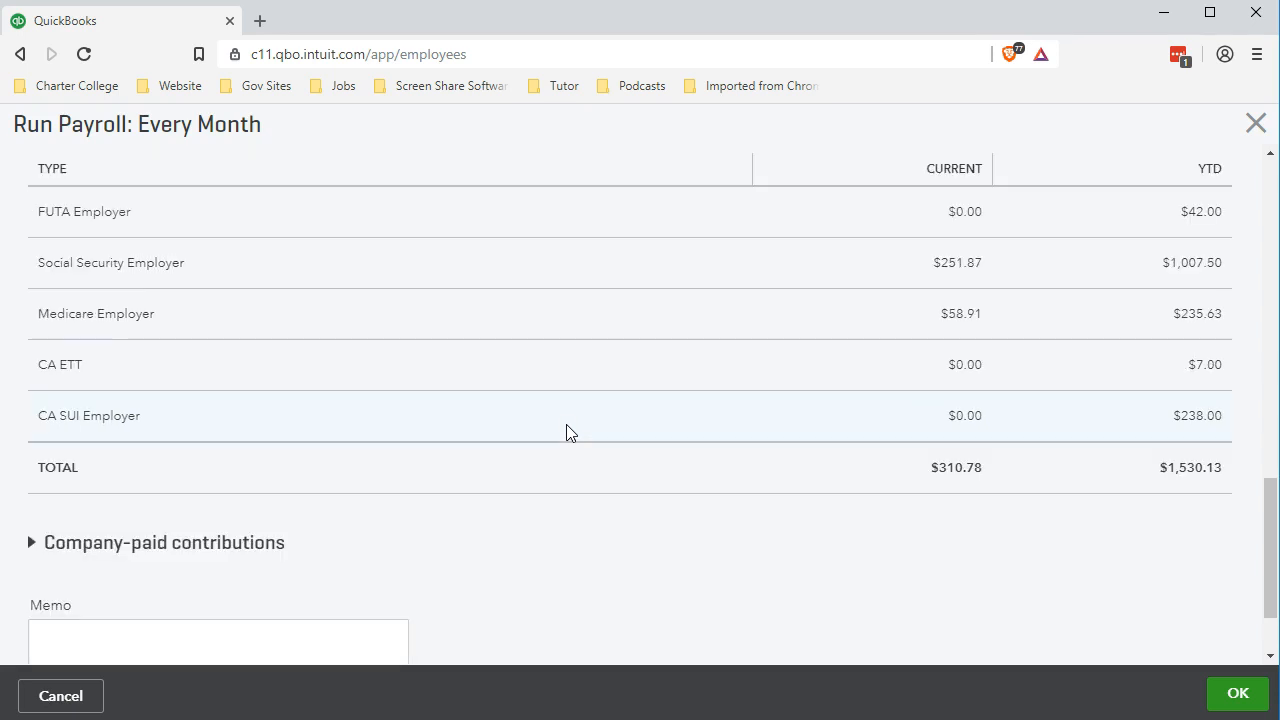
scroll(566, 432, down, 1)
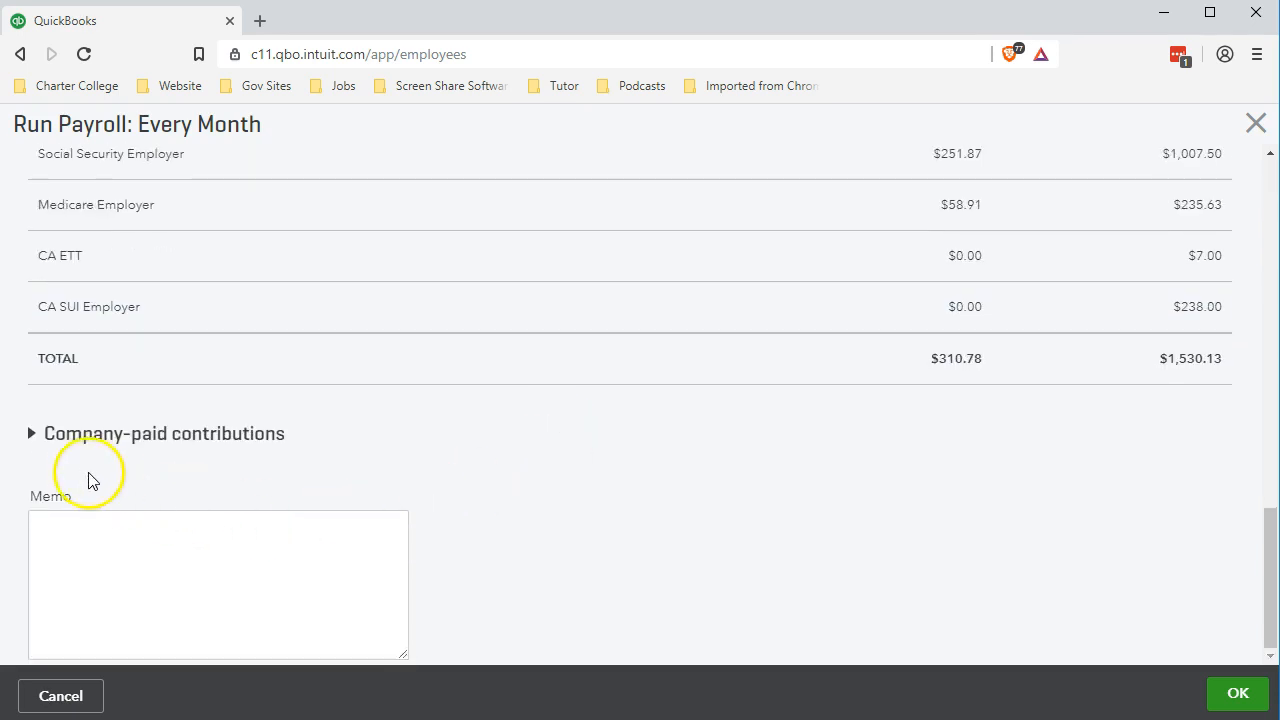
Review the company-paid Bank 401(k) contribution and accept the paycheck details
click(33, 440)
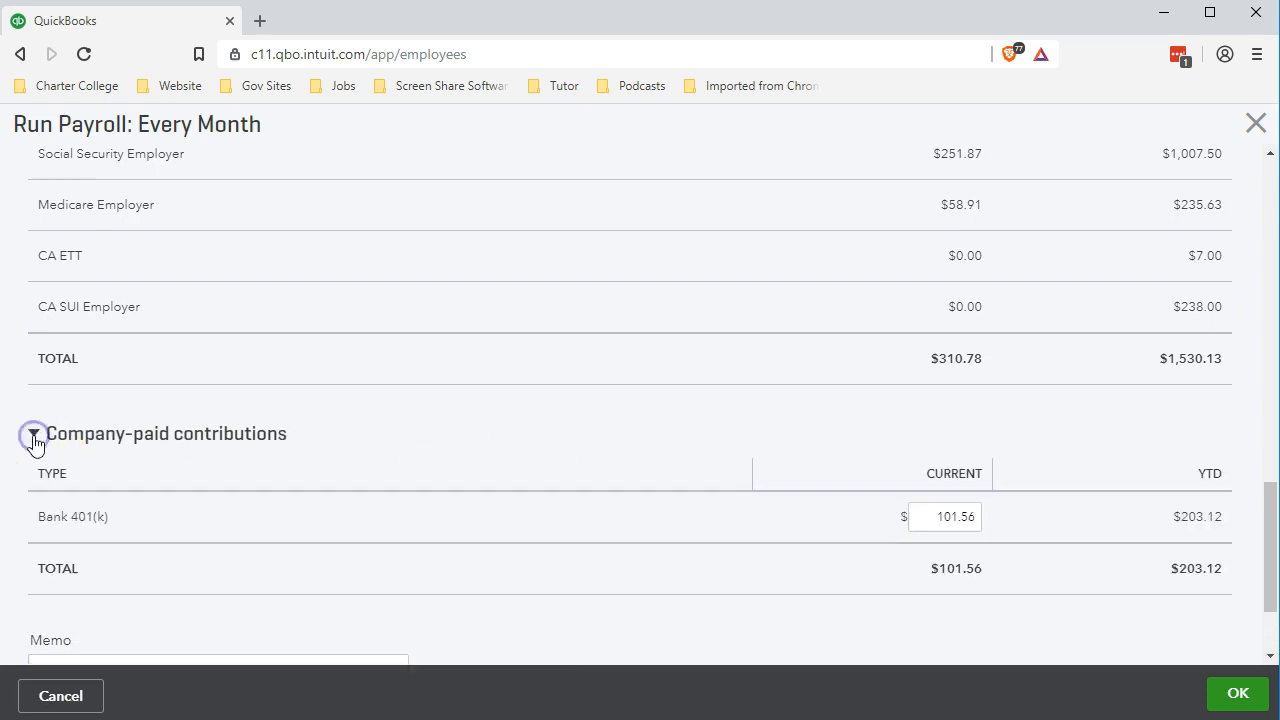
scroll(276, 553, down, 1)
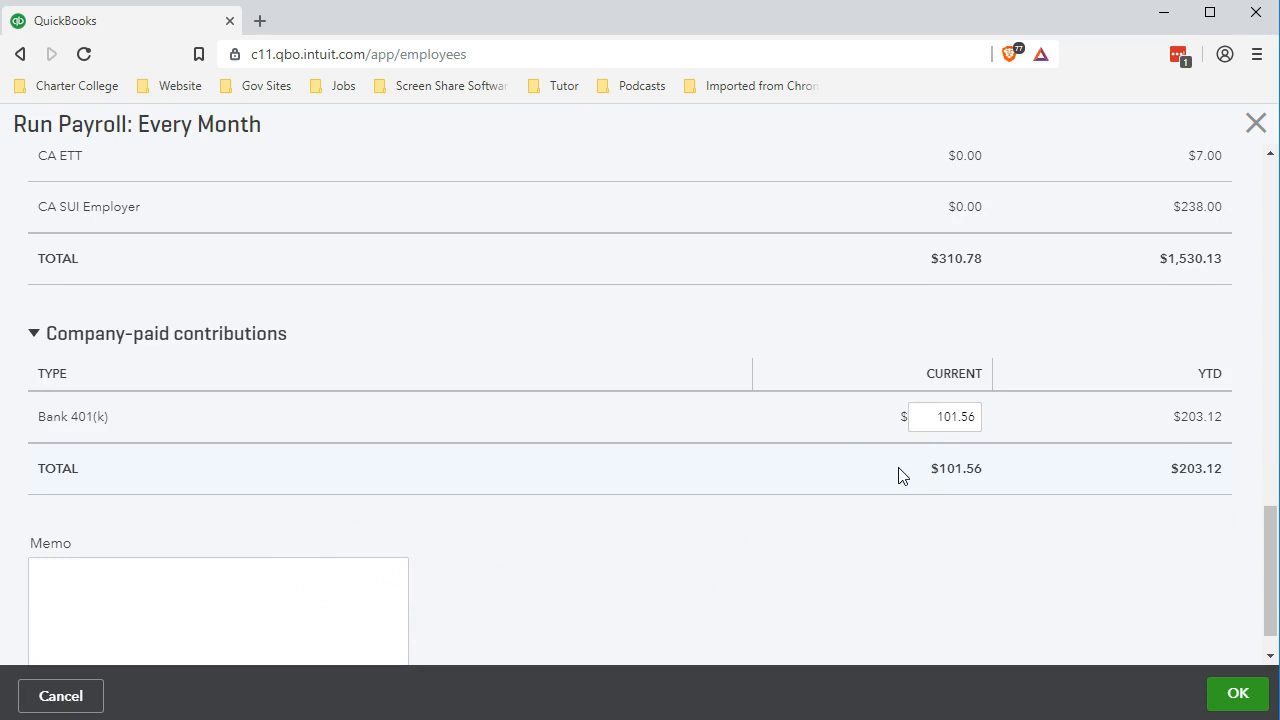
click(891, 478)
click(145, 471)
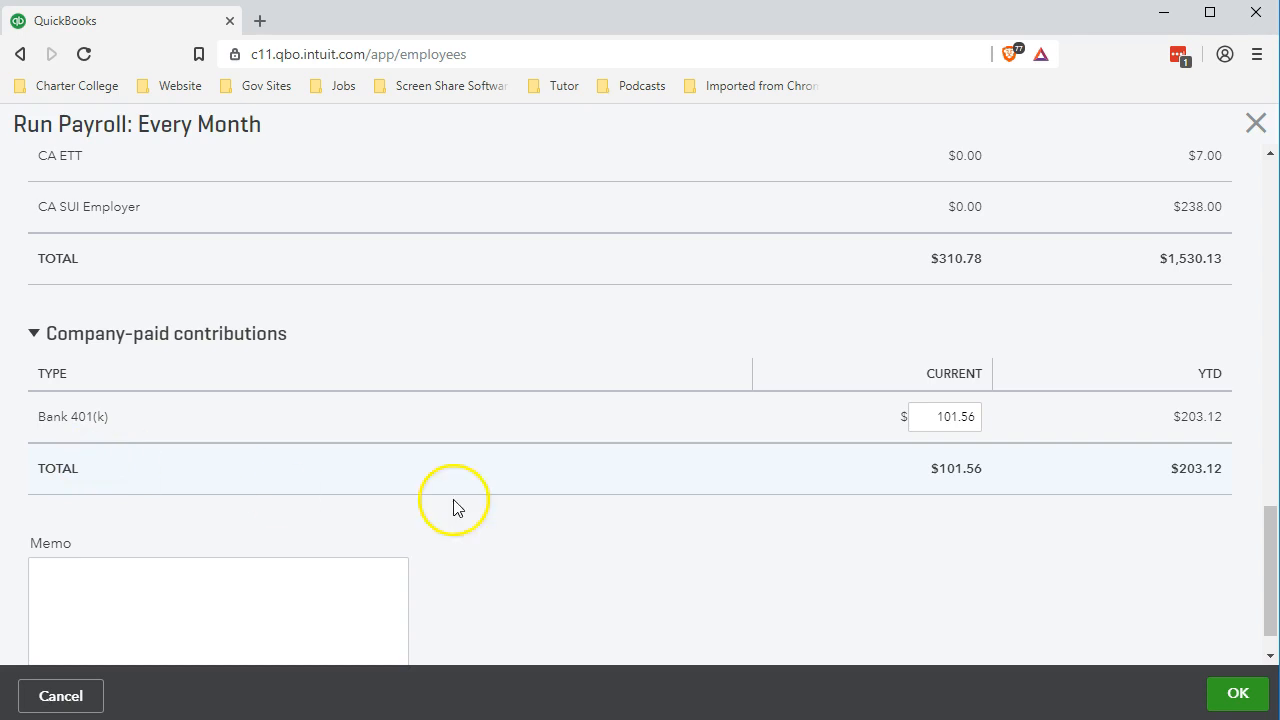
click(1236, 696)
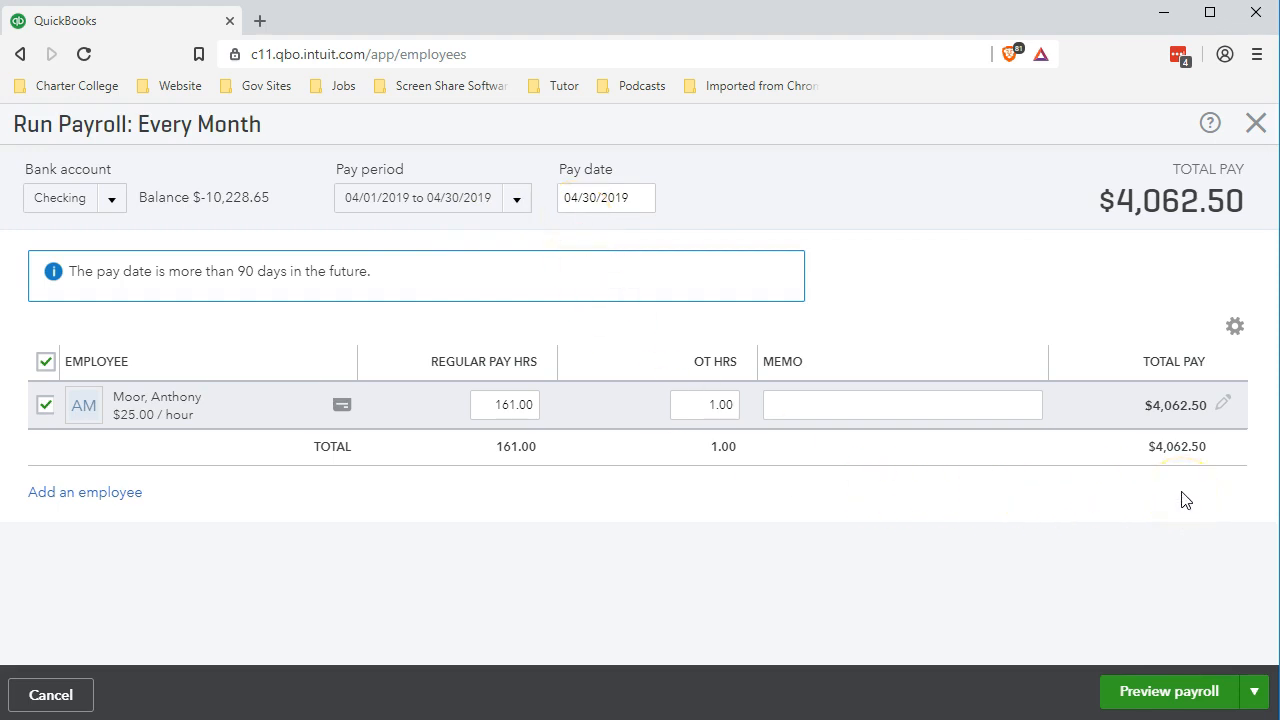
Preview the April payroll and submit it
click(1150, 700)
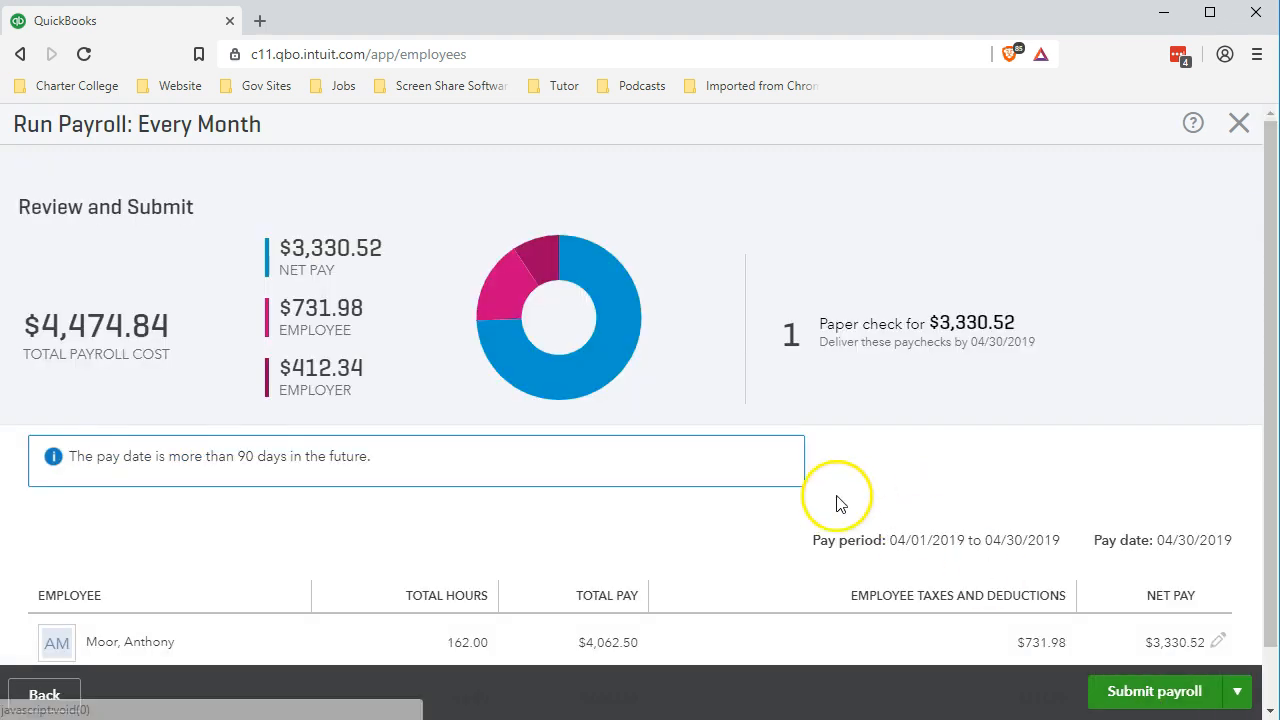
scroll(830, 508, down, 1)
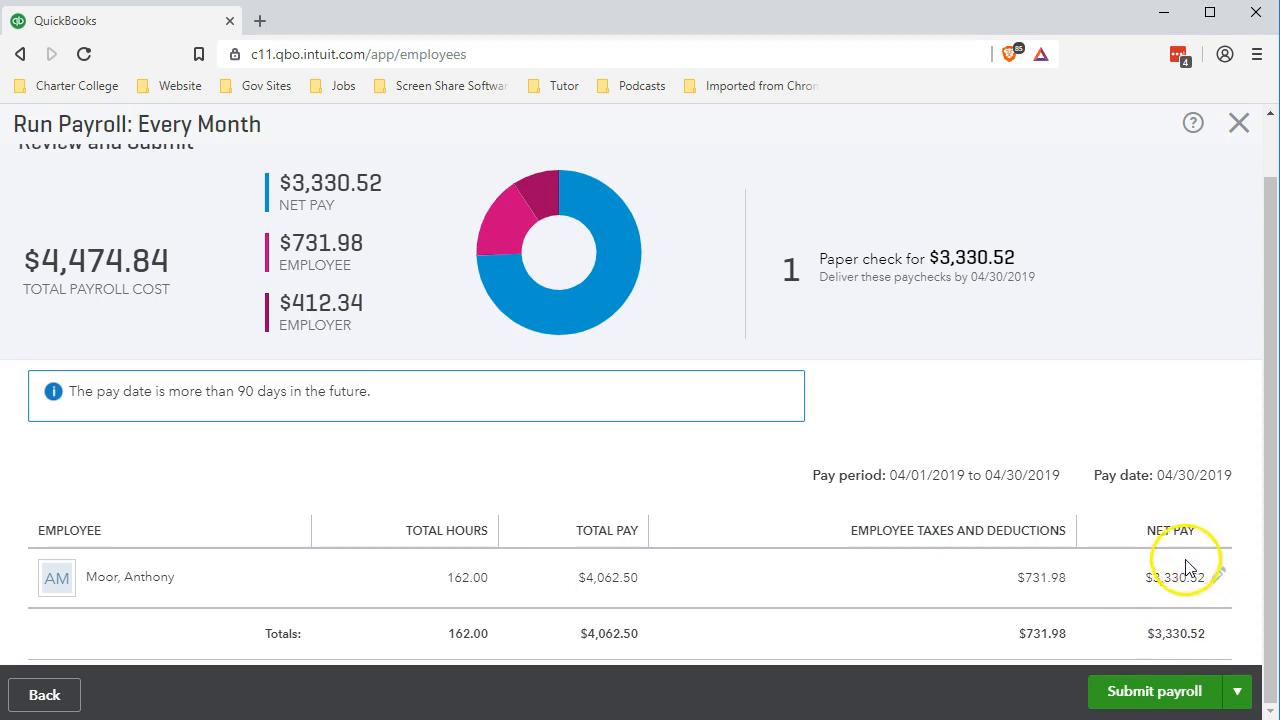
click(1138, 695)
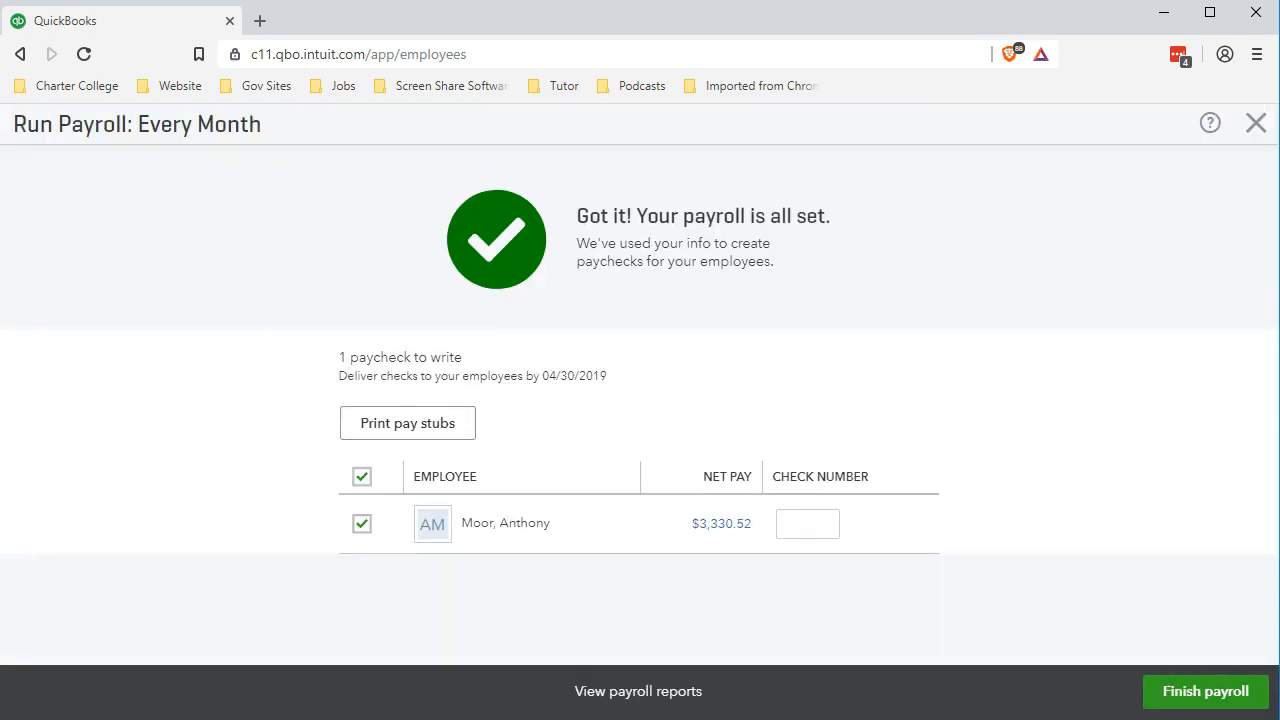
Assign check number 1004 to the employee's paycheck
click(820, 526)
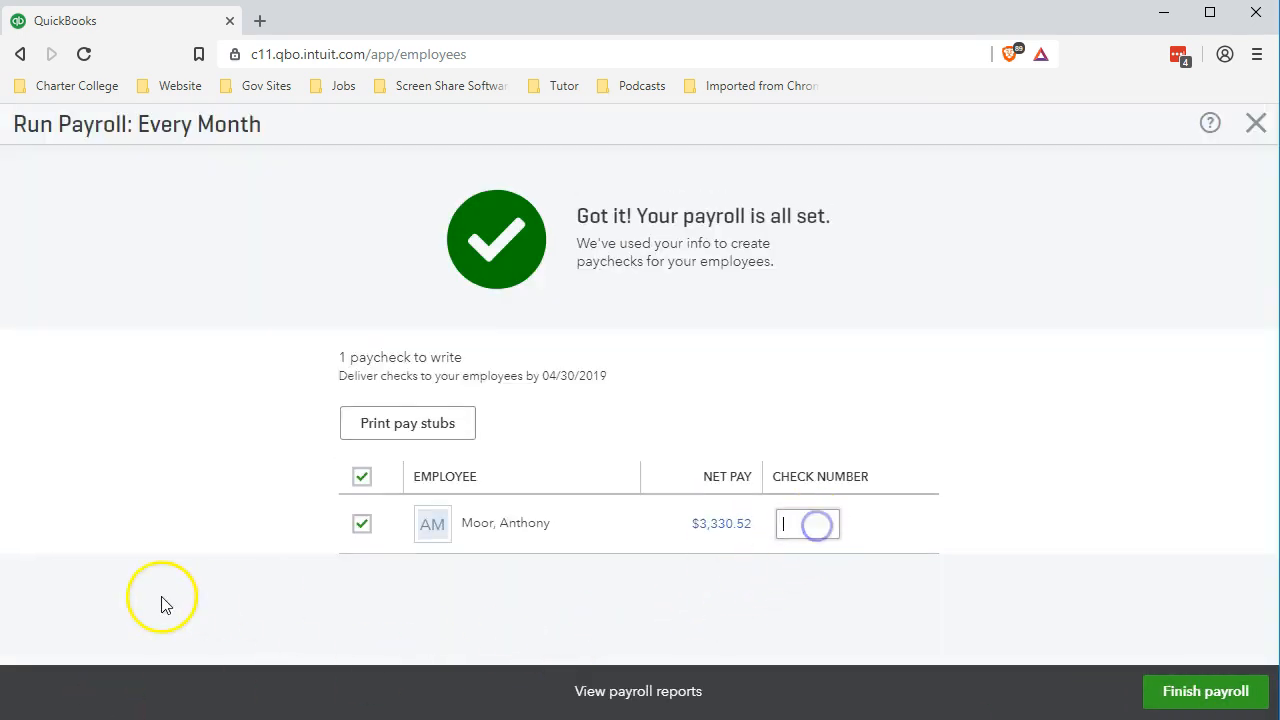
text(1004)
click(108, 588)
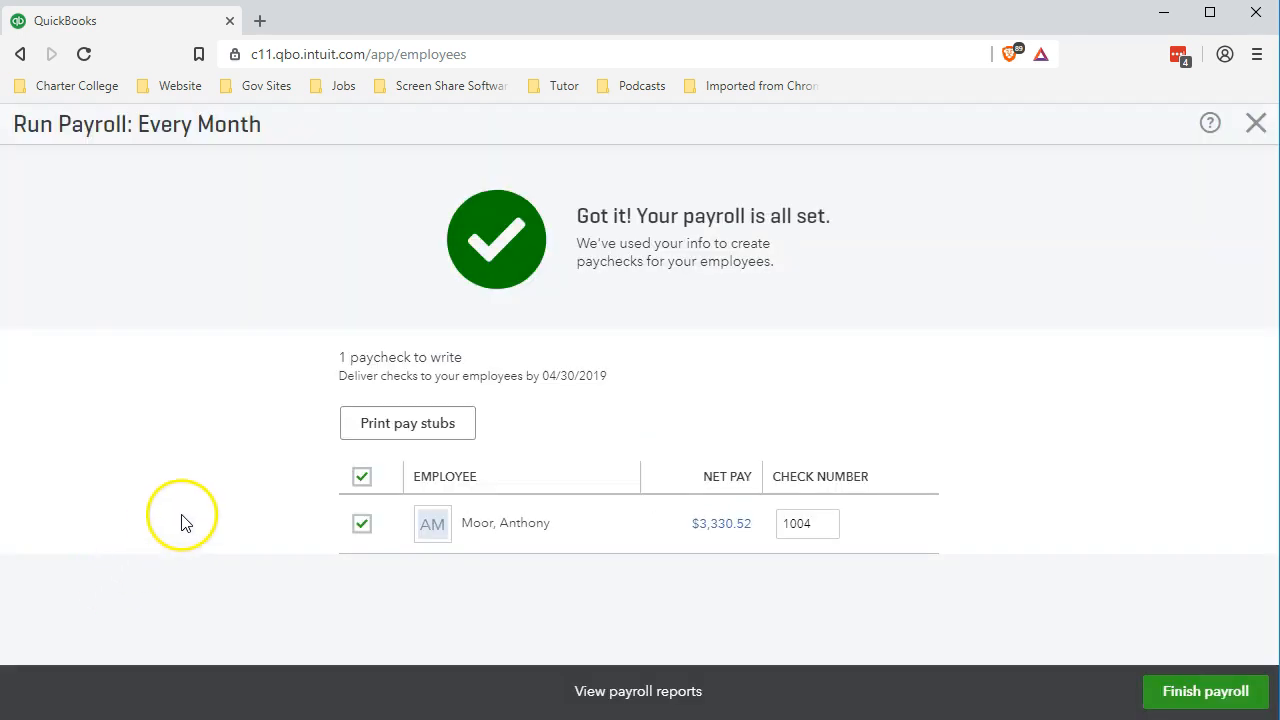
Open the printable pay stub and review its pay, deductions, taxes and summary sections
click(362, 432)
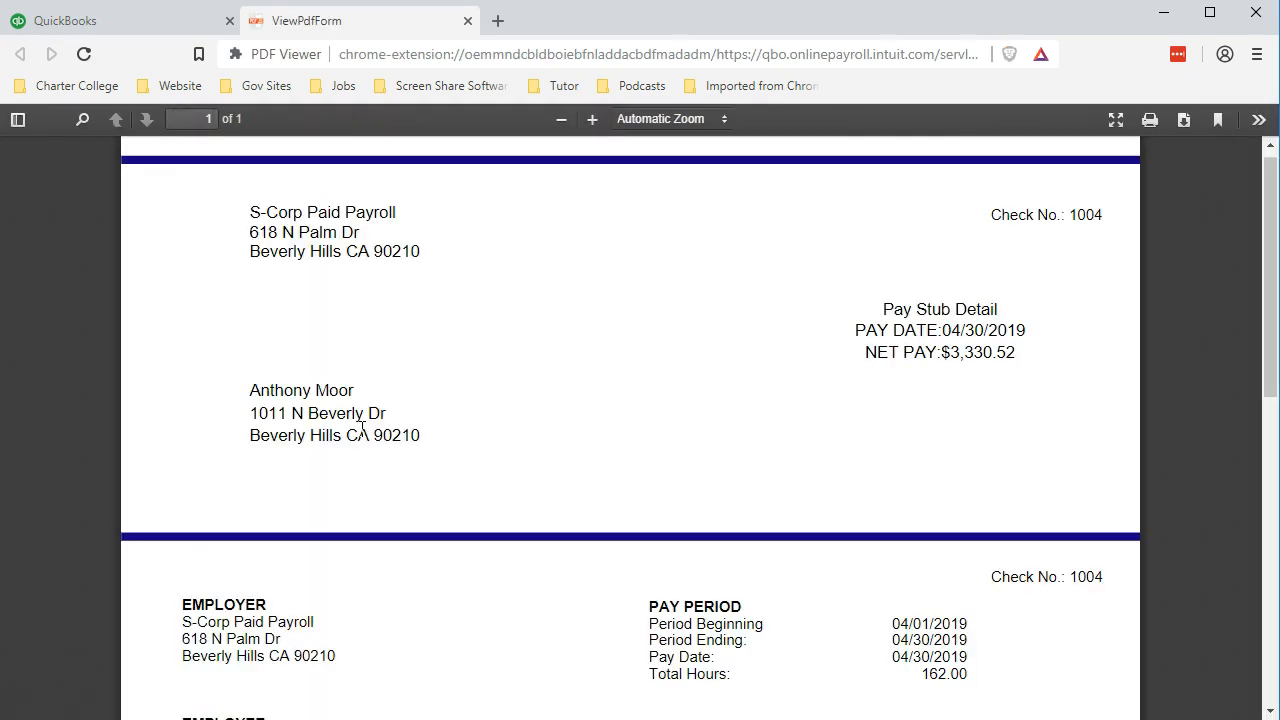
scroll(362, 432, down, 3)
scroll(362, 432, down, 1)
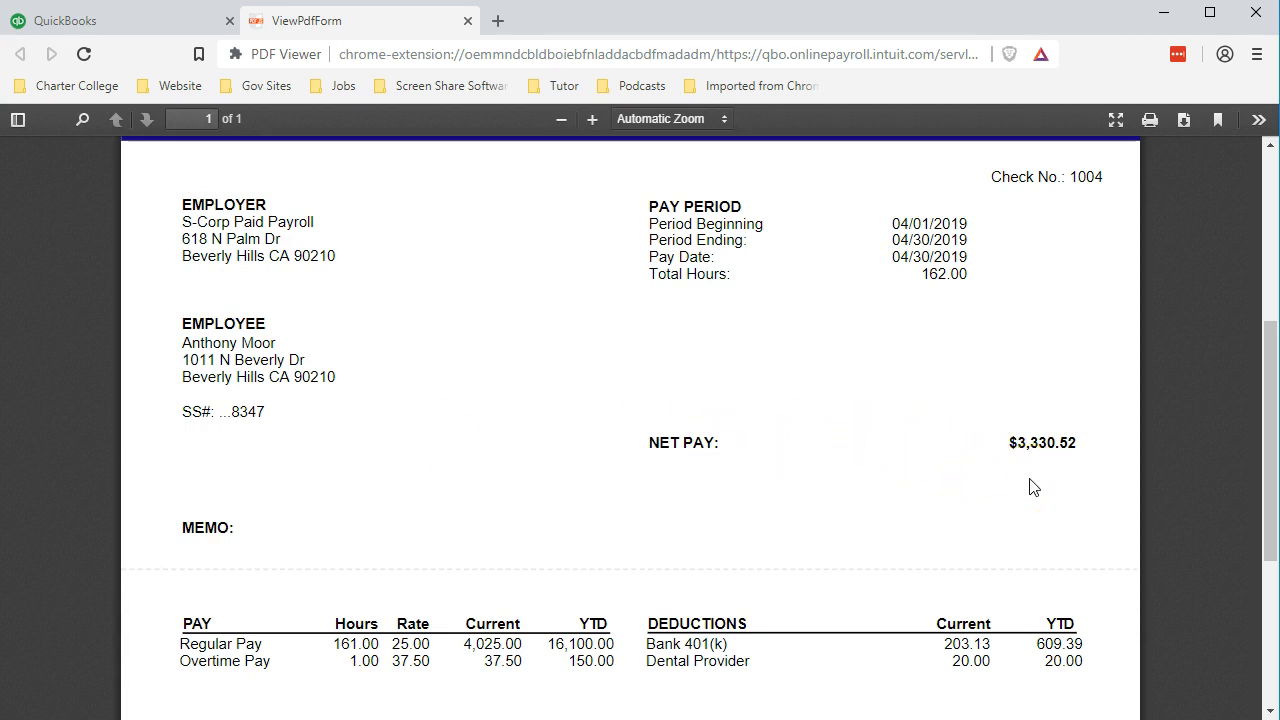
click(1028, 483)
scroll(1022, 482, down, 1)
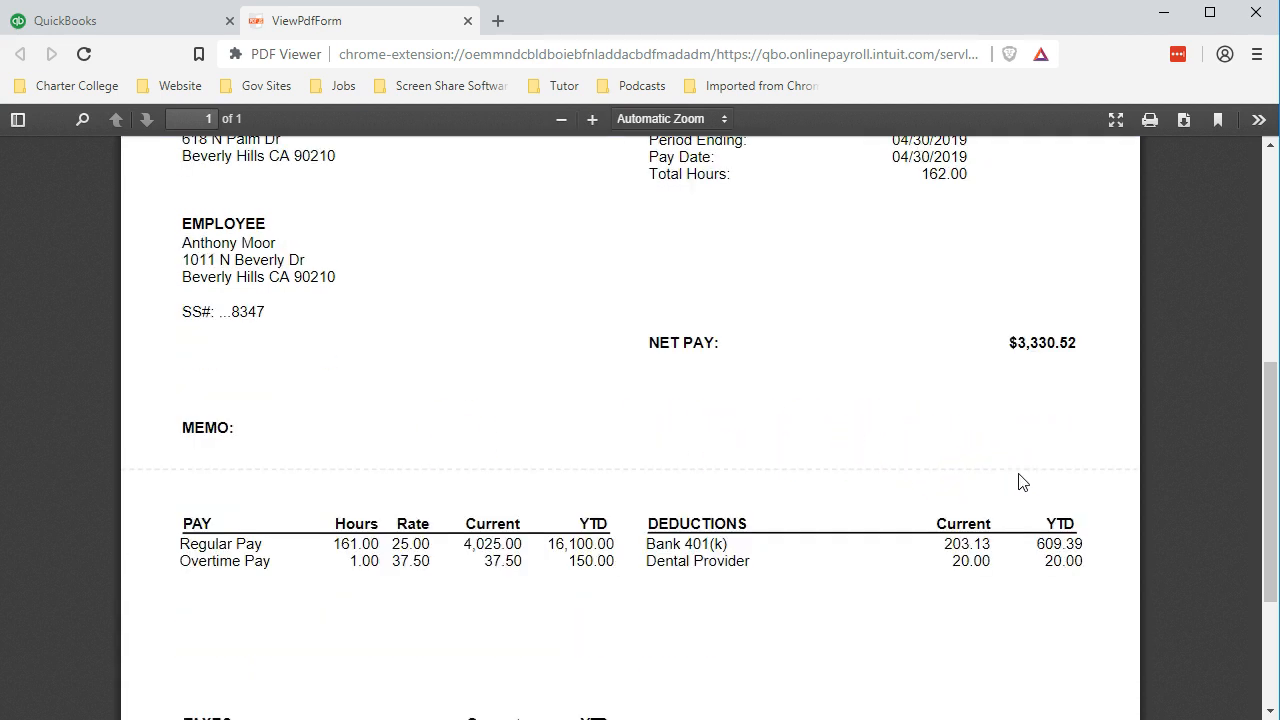
scroll(1025, 482, down, 2)
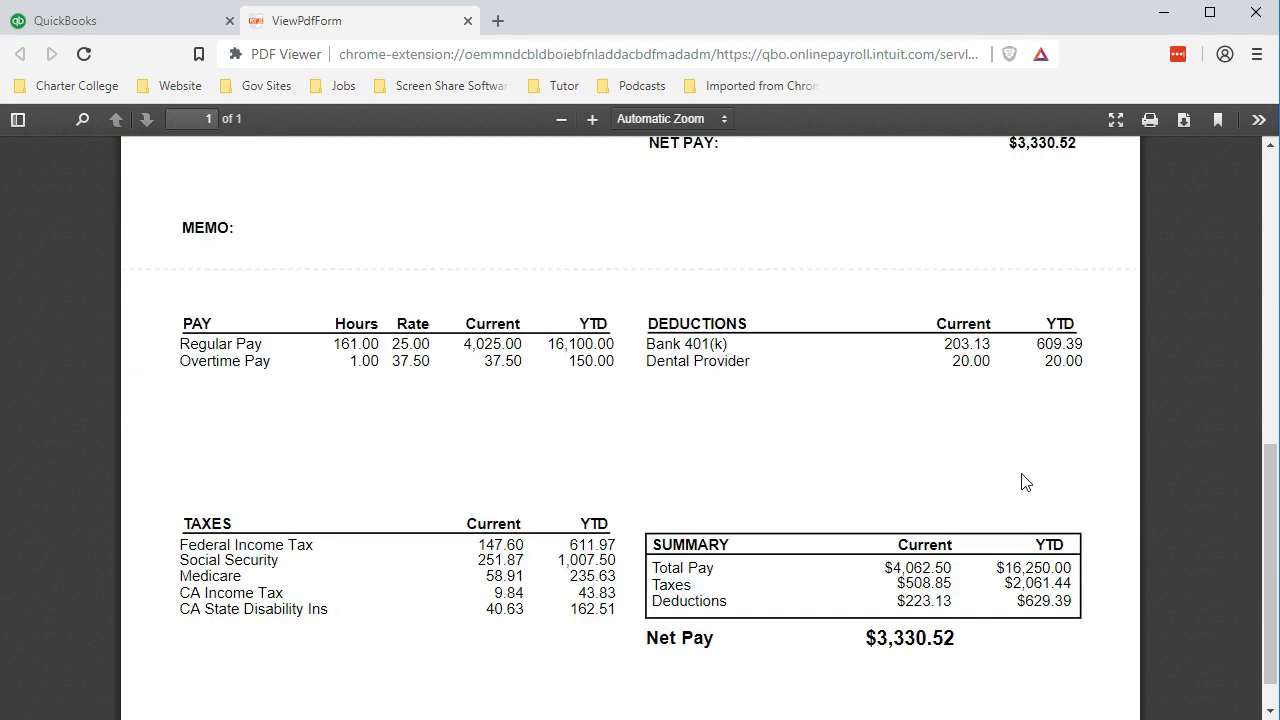
click(1002, 485)
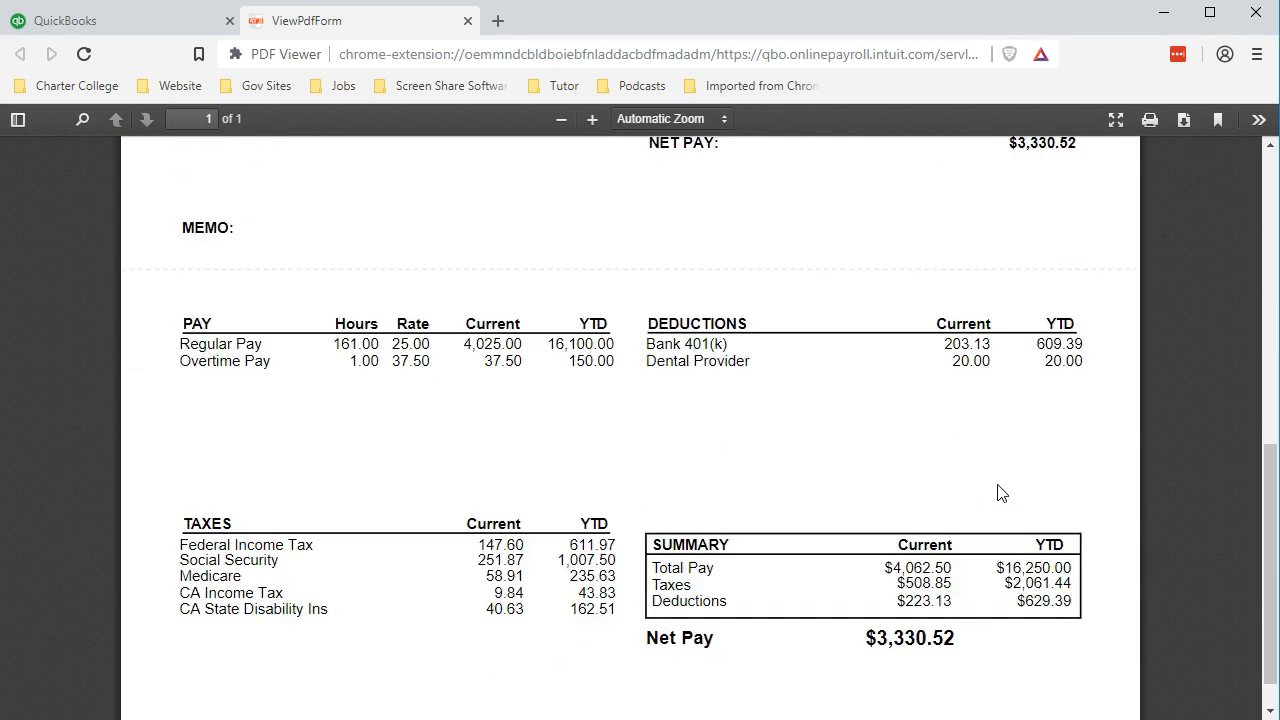